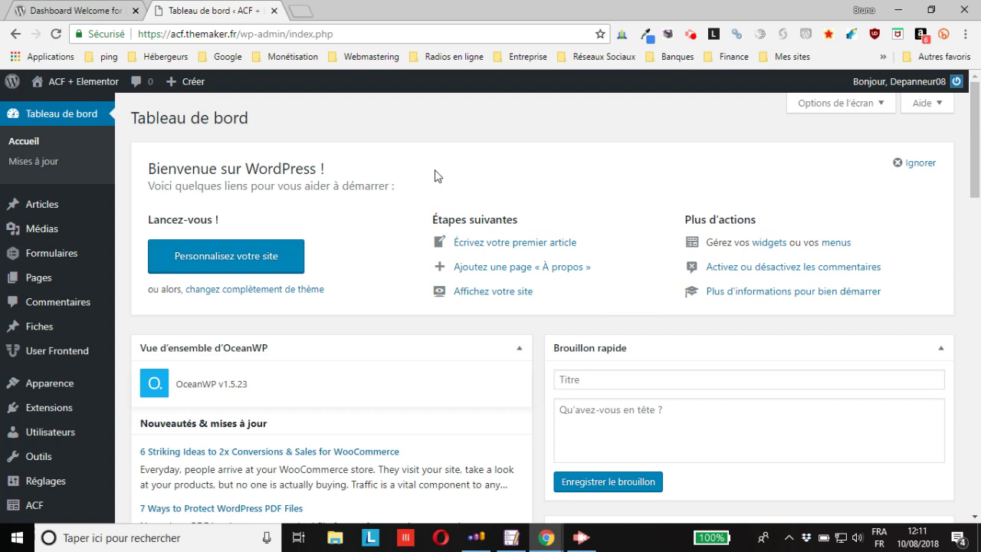
Step: Check the Dashboard Welcome for Elementor plugin page, and open Elementor's Mes modèles list in the site's admin
click(80, 9)
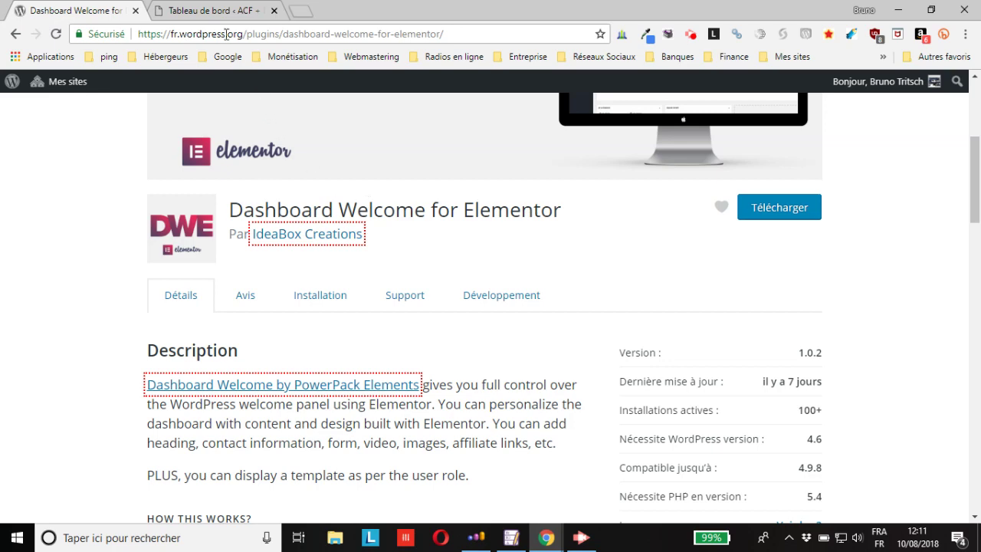
click(215, 12)
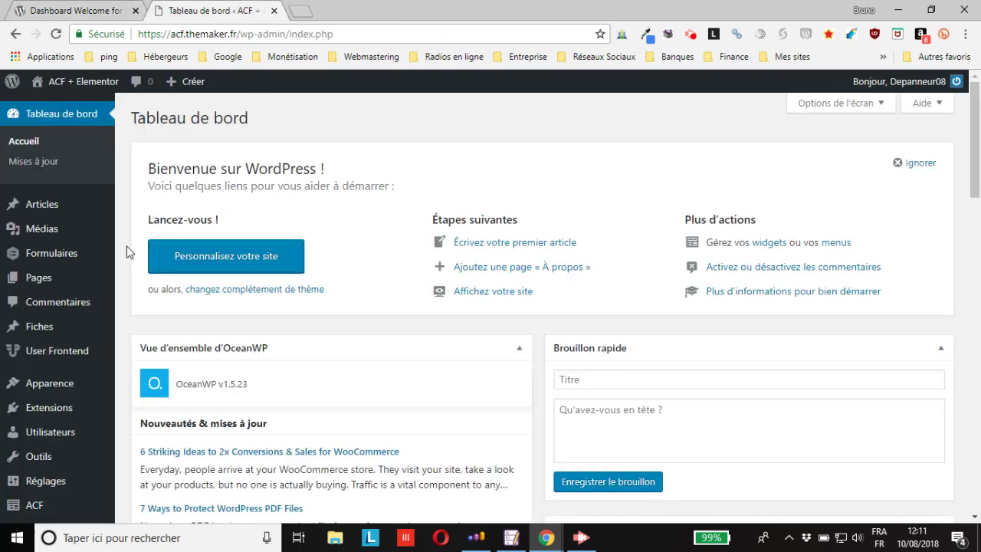
scroll(48, 320, down, 4)
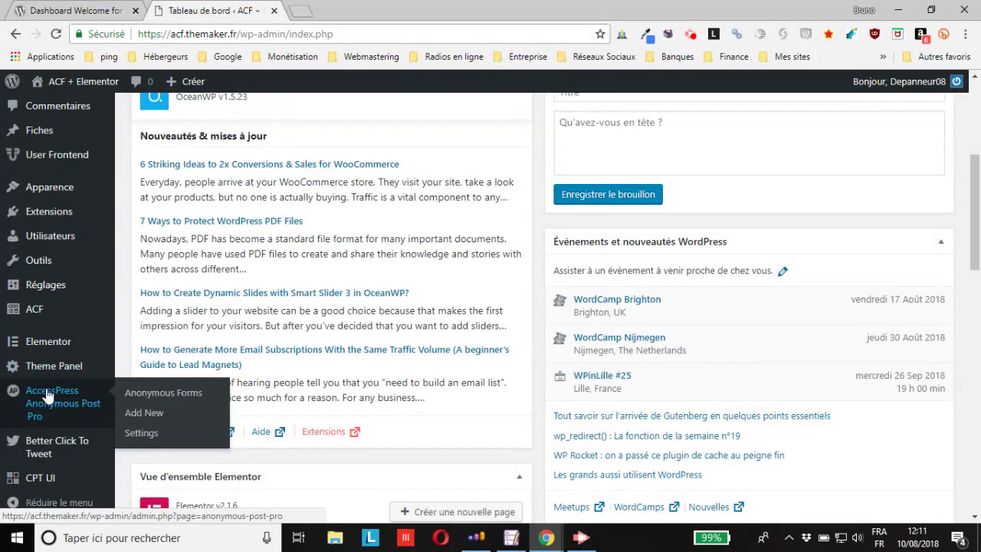
mouse_move(34, 342)
click(163, 328)
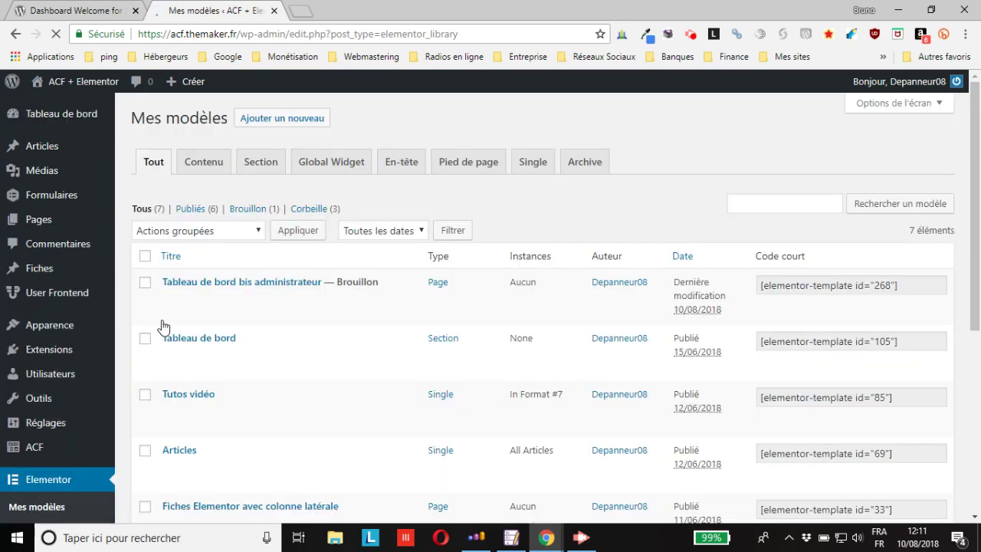
Step: Create a new Elementor template of type Page named "Tableau de bord bis administrateur"
click(275, 125)
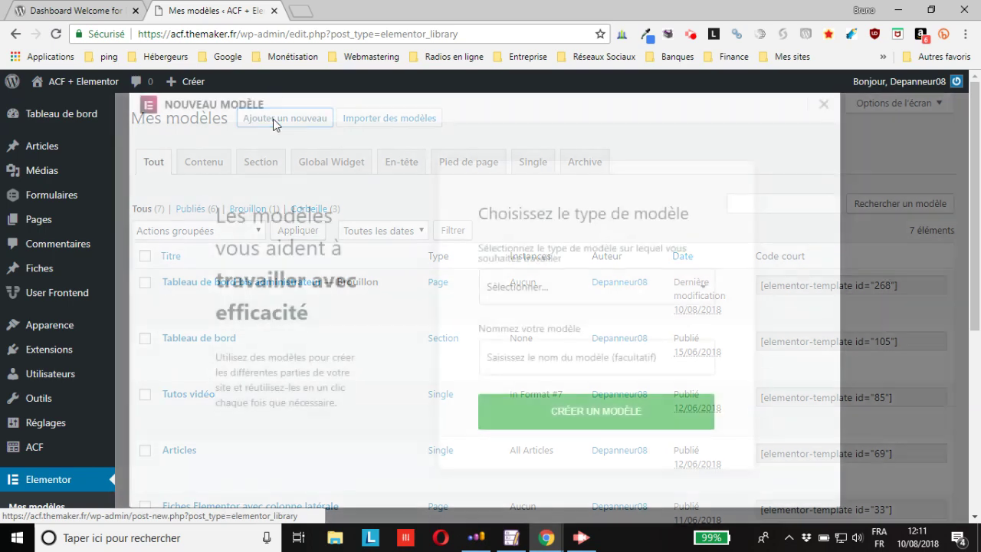
click(584, 286)
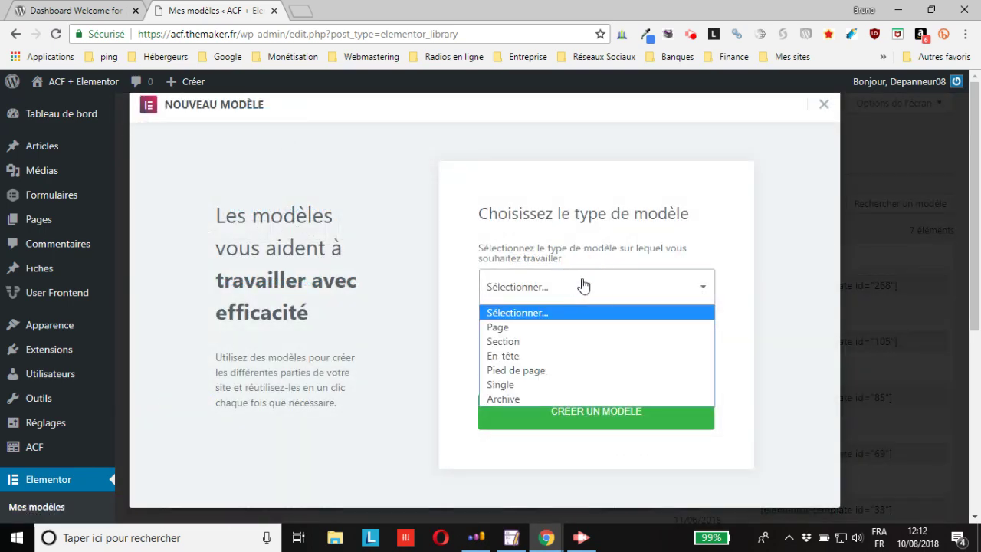
click(511, 328)
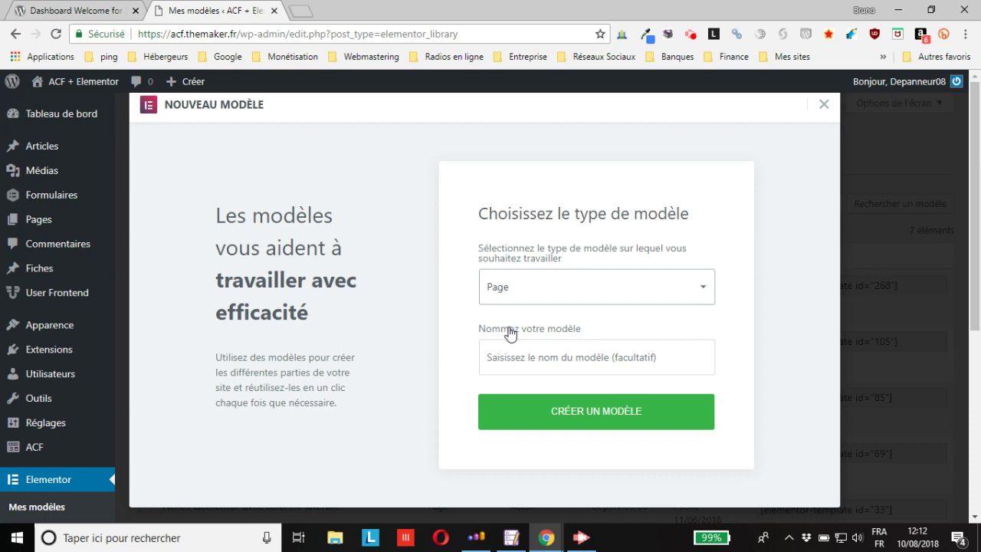
click(544, 361)
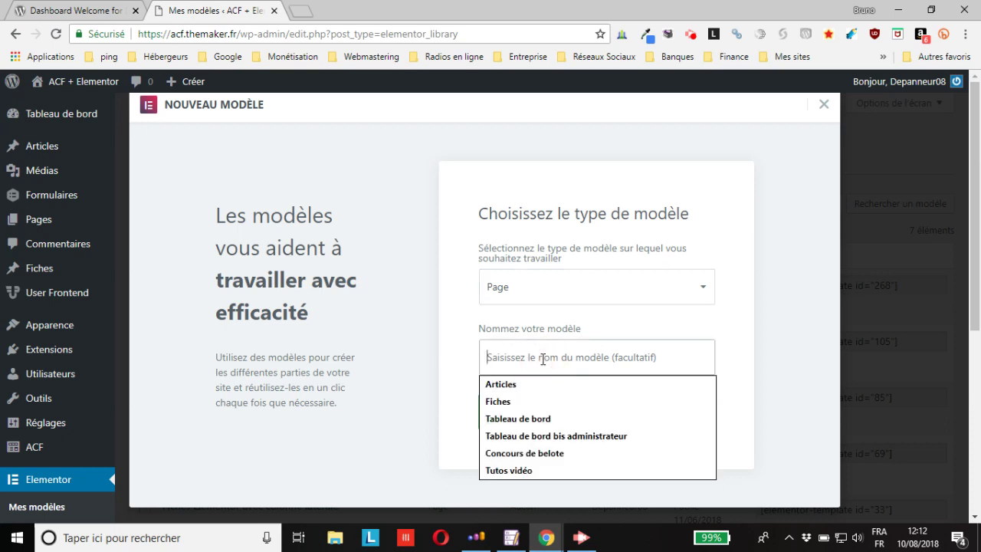
click(547, 440)
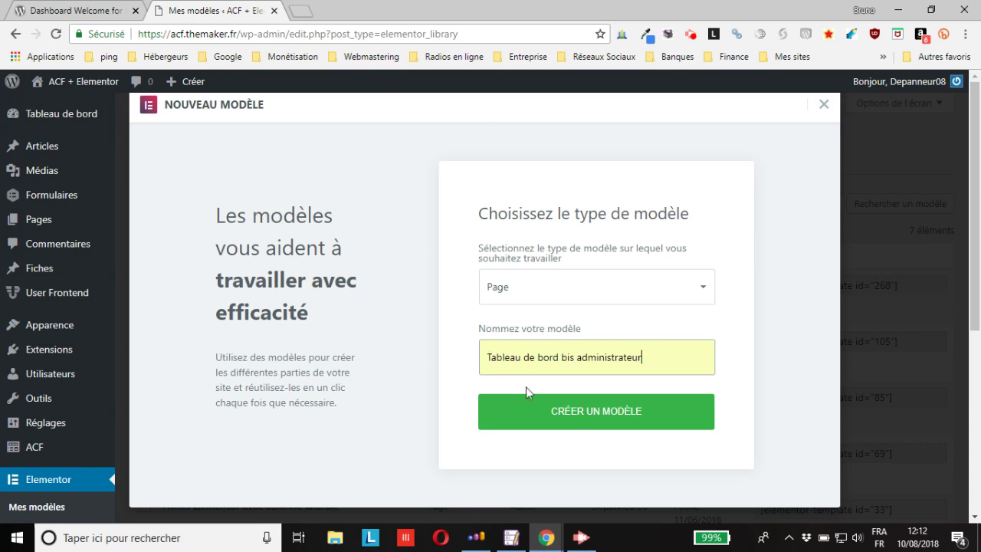
click(576, 414)
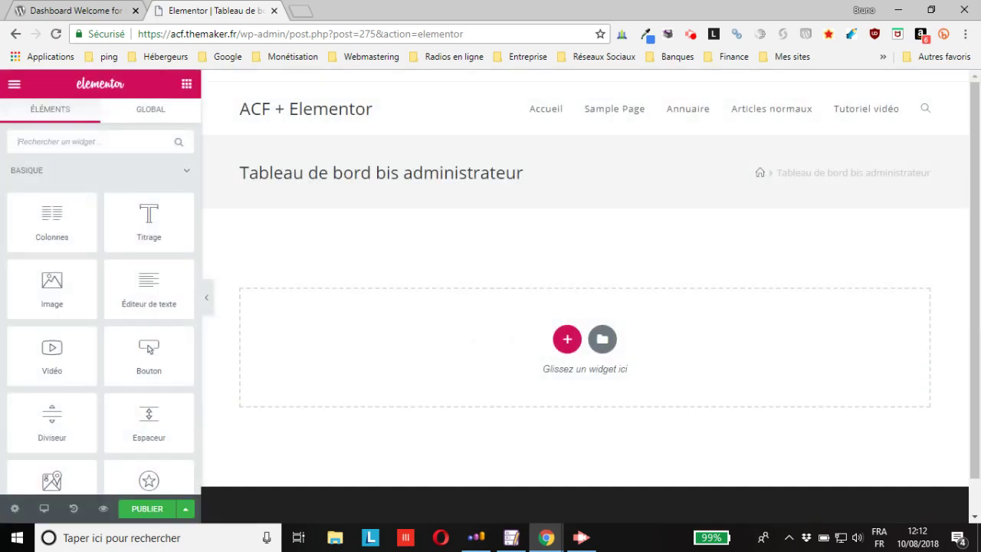
Step: Set the template's page layout to Elementor canevas in its page settings
click(16, 509)
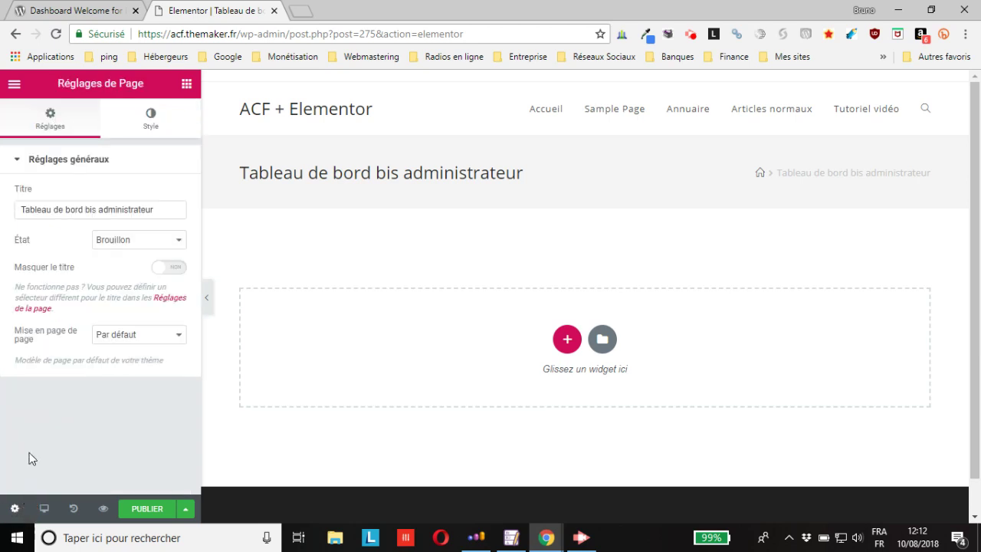
click(129, 341)
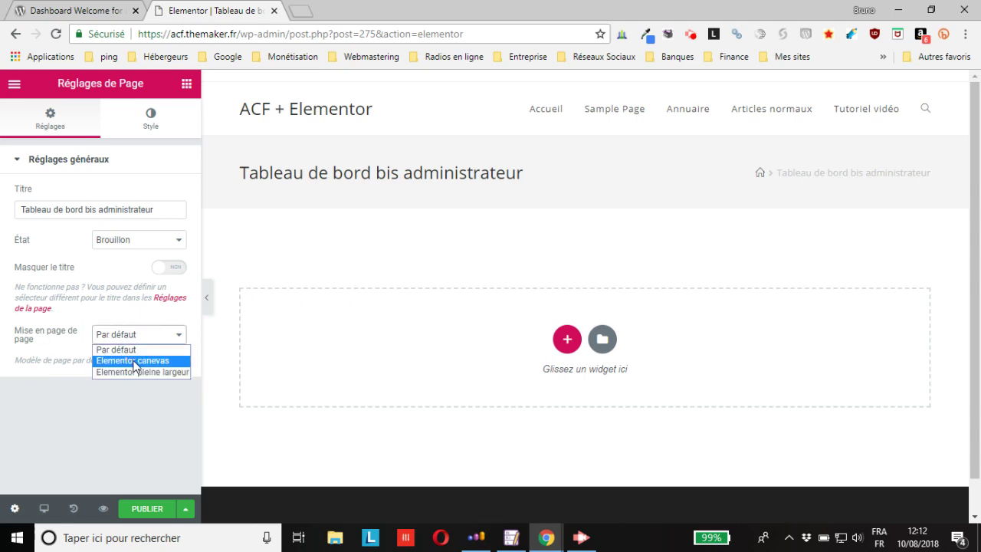
click(135, 361)
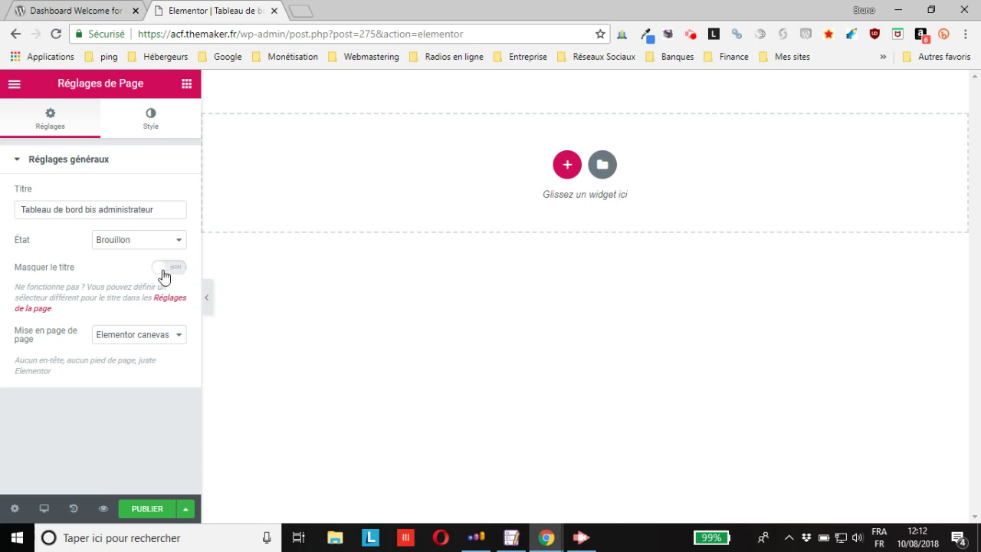
Step: Add a text editor widget to the empty page and insert the white accordion-style FAQ block from the template library
click(187, 84)
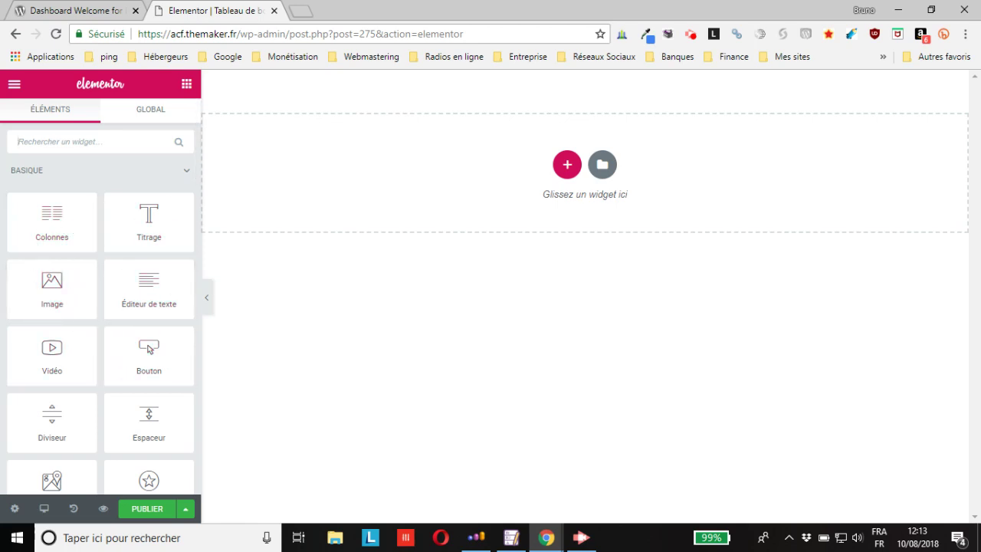
drag(127, 282, 580, 170)
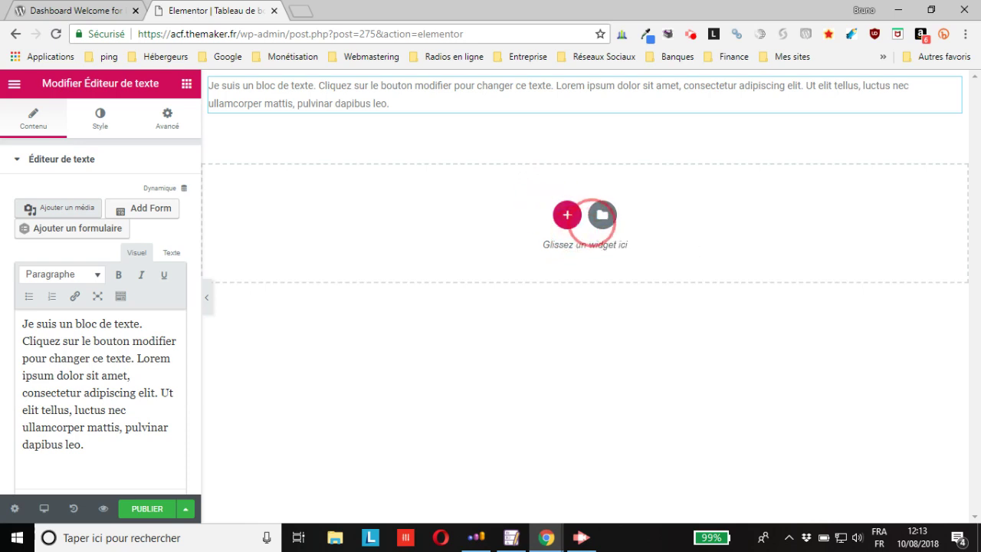
click(603, 215)
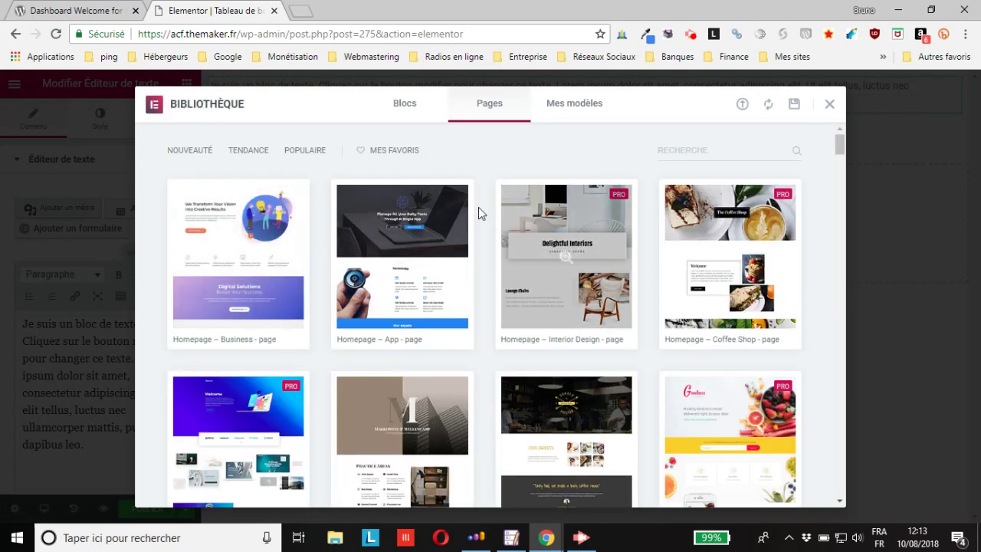
click(409, 105)
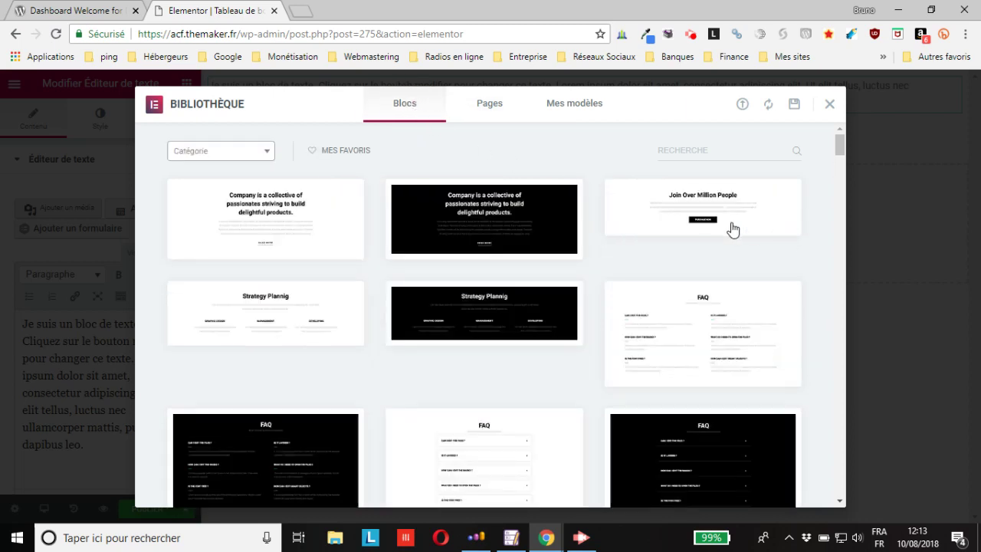
scroll(627, 251, down, 3)
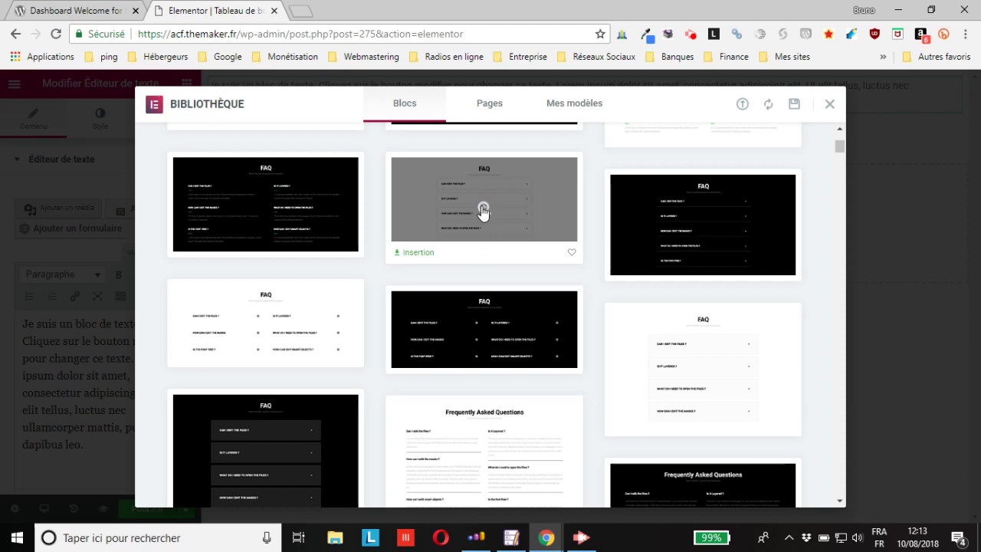
click(483, 210)
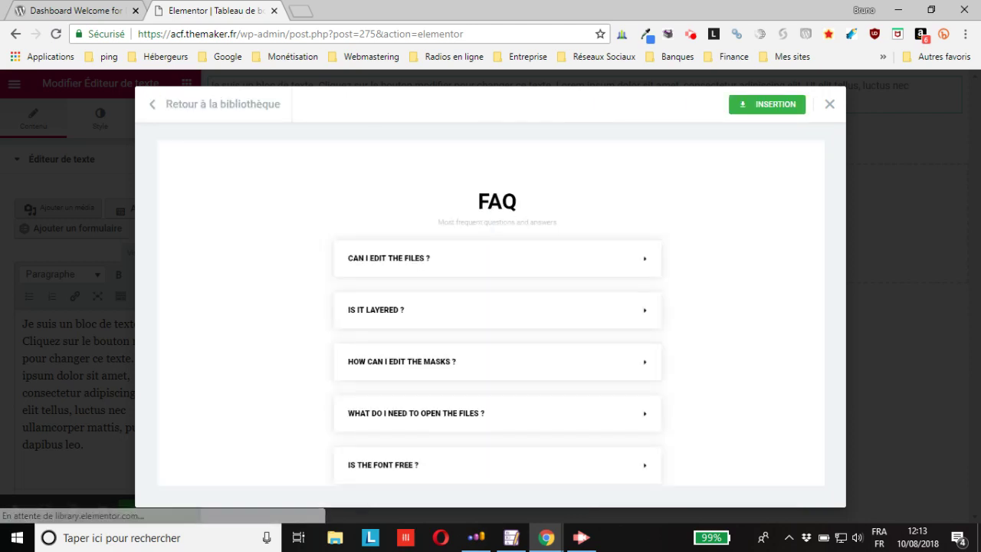
click(781, 111)
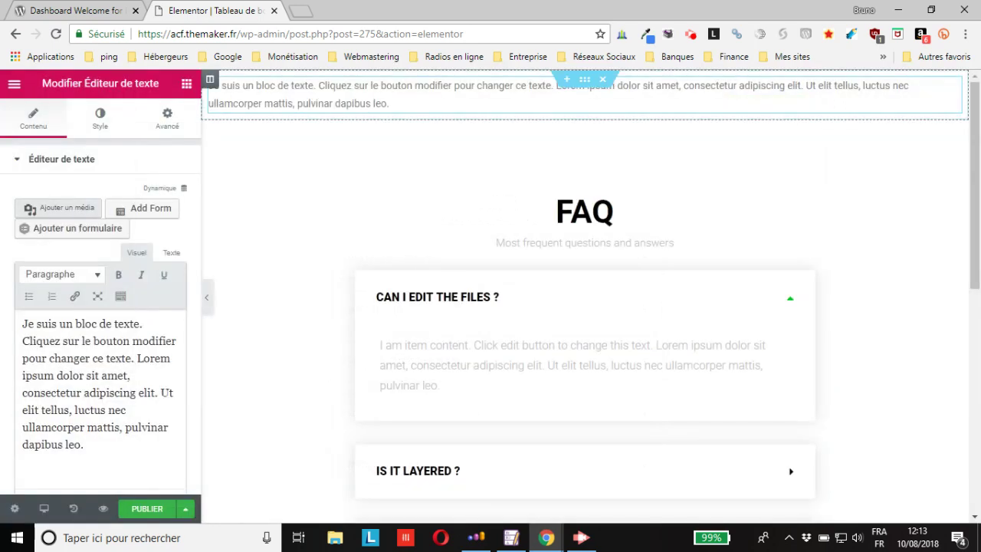
Step: Open the FAQ toggle's first item, "Can i edit the files ?", and review its editable title and content
scroll(584, 307, down, 1)
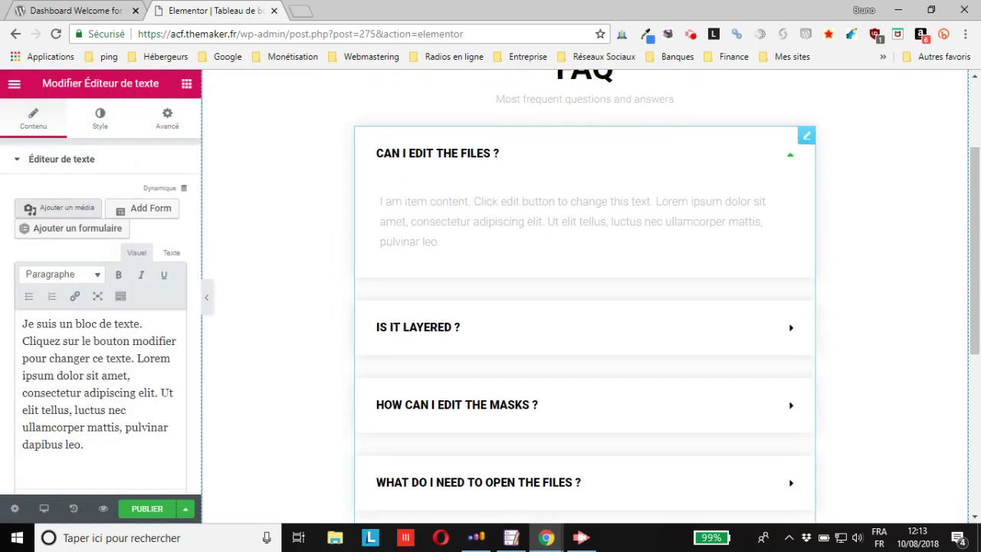
click(482, 234)
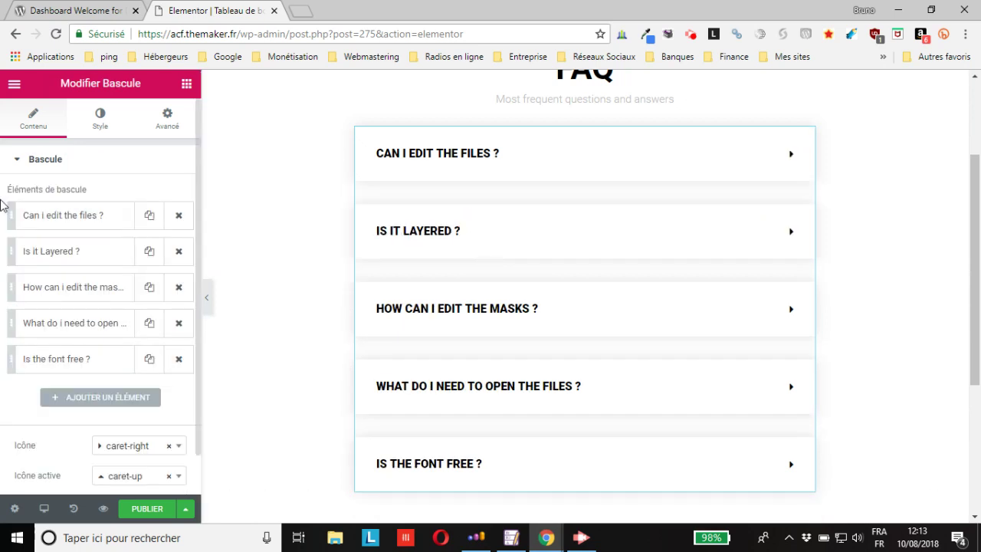
click(65, 217)
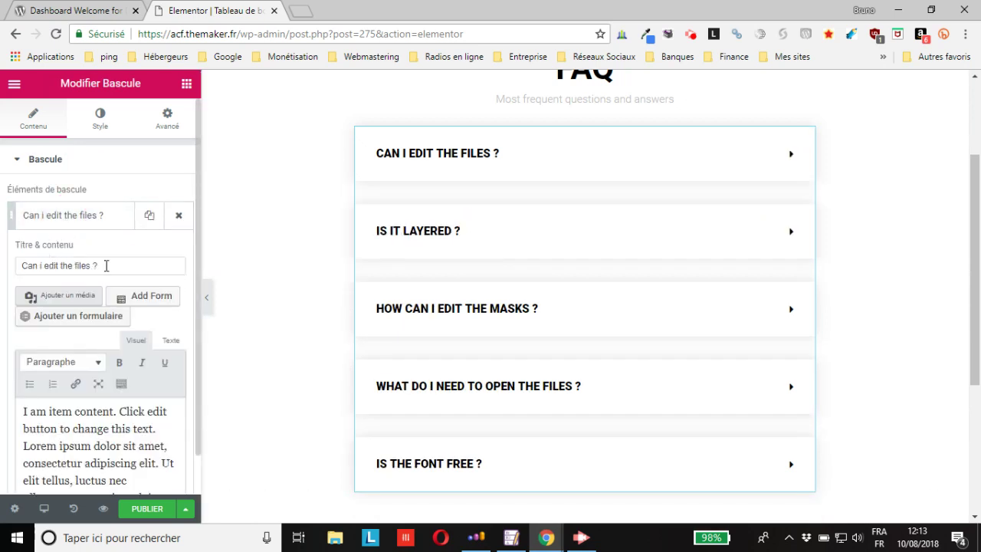
click(104, 266)
scroll(96, 282, down, 2)
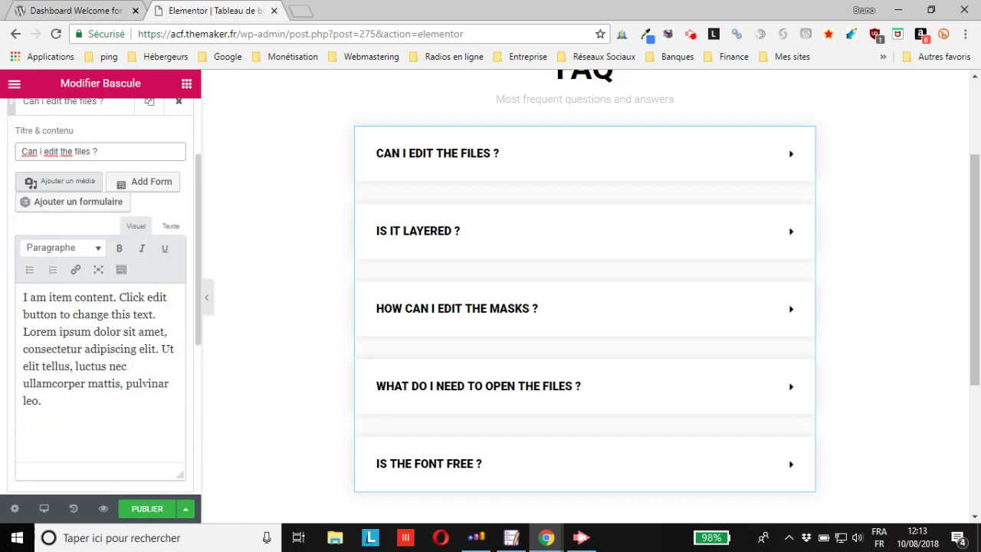
scroll(155, 284, up, 2)
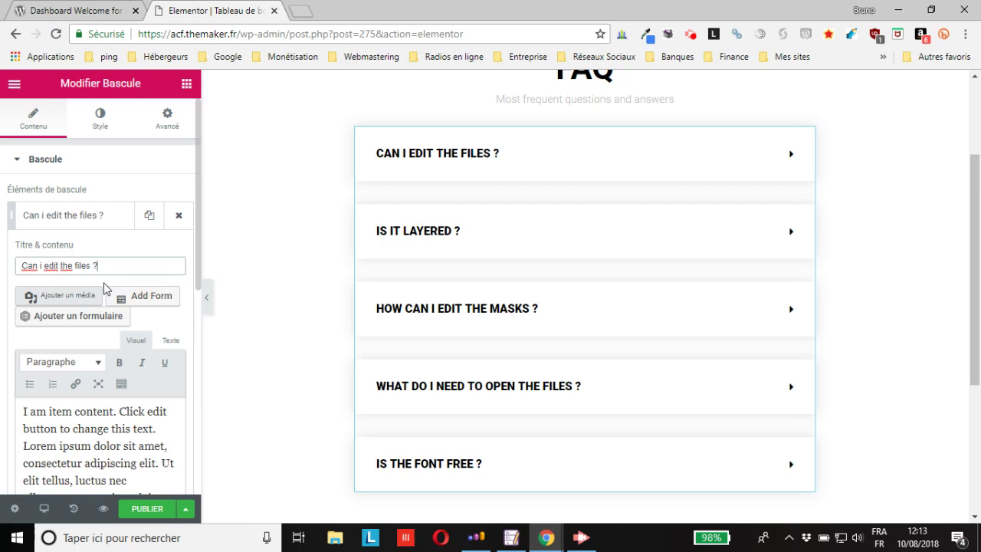
scroll(258, 265, up, 2)
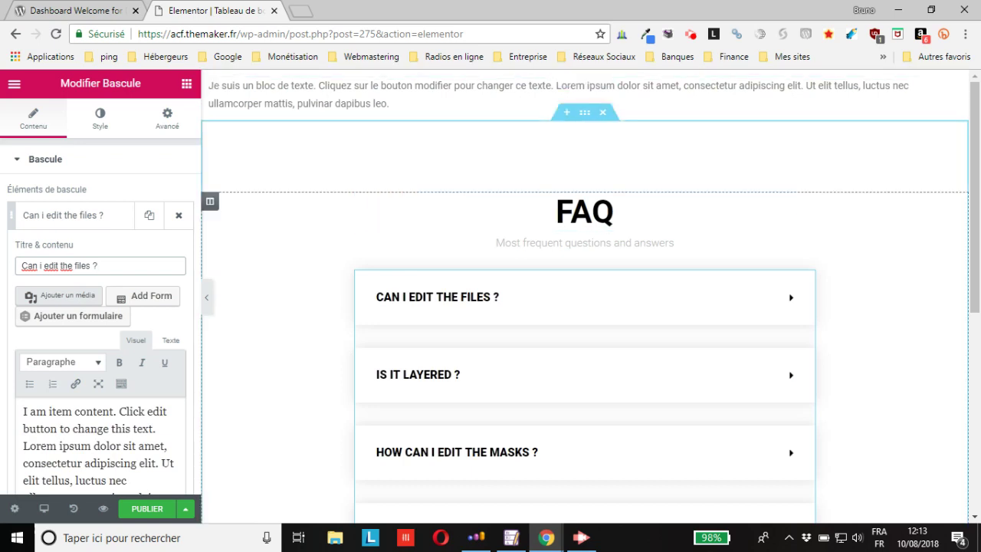
scroll(175, 322, down, 3)
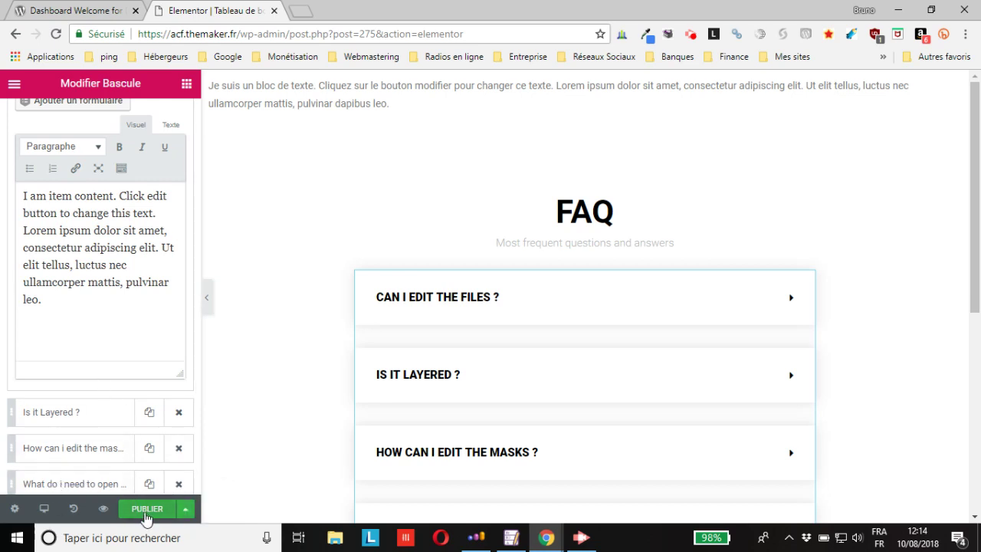
Step: Publish the template and exit the Elementor editor back to the WordPress Tableau de bord
click(146, 510)
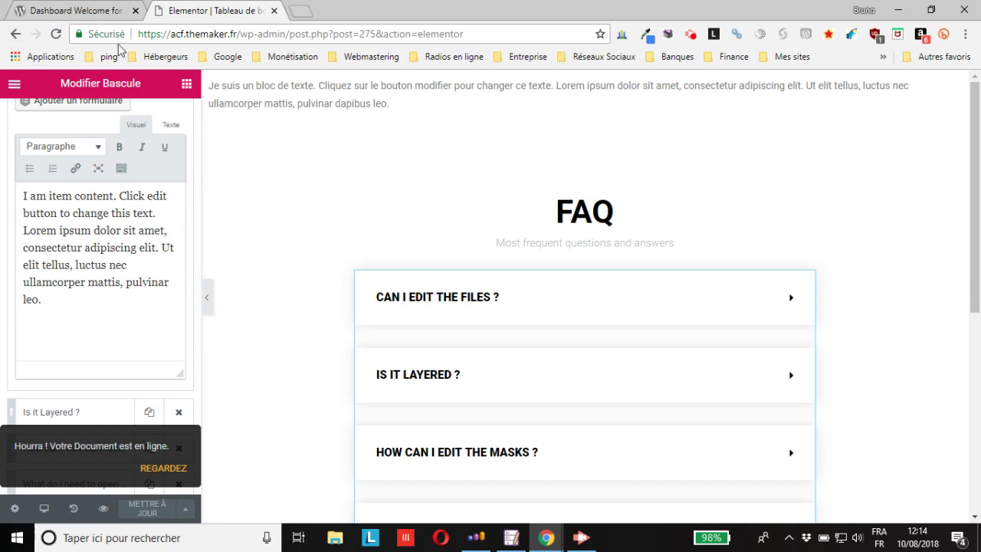
click(14, 84)
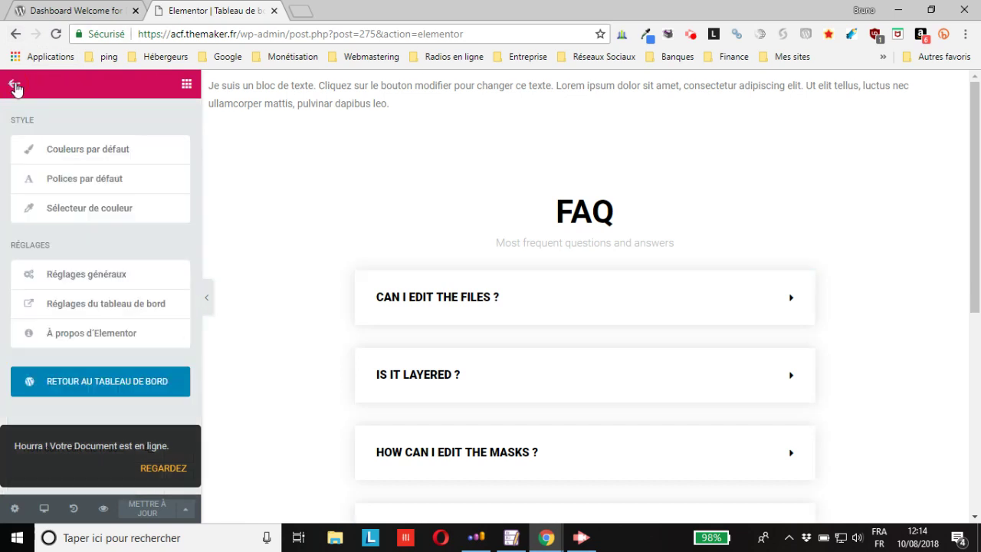
click(93, 392)
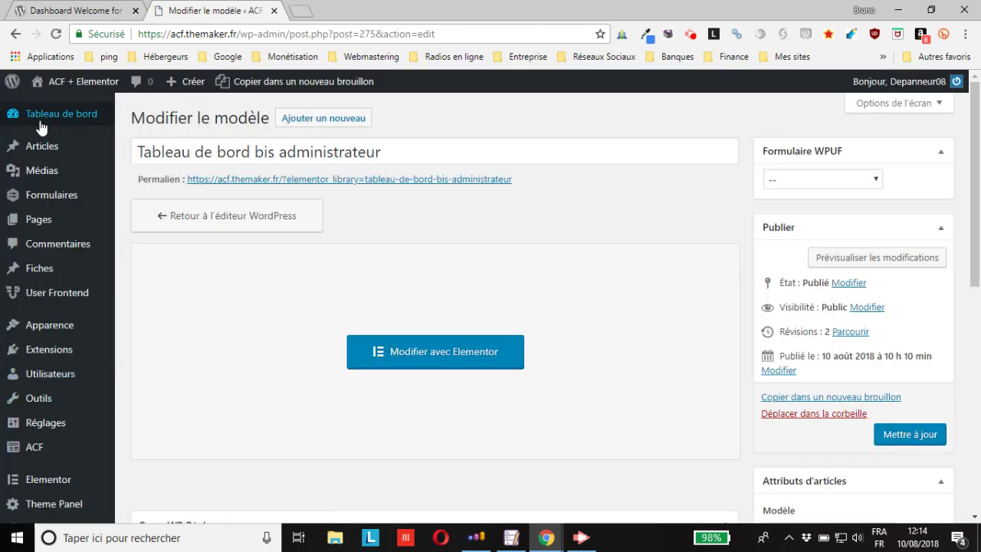
click(66, 116)
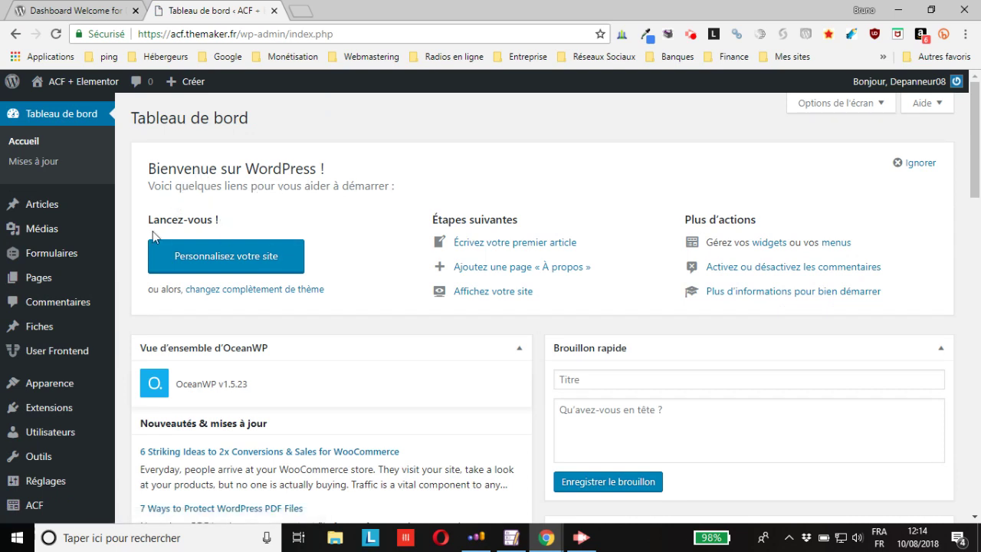
Step: In the Dashboard Welcome Elementor settings, assign the Tableau de bord bis administrateur template to the Administrator role and save the changes
mouse_move(27, 458)
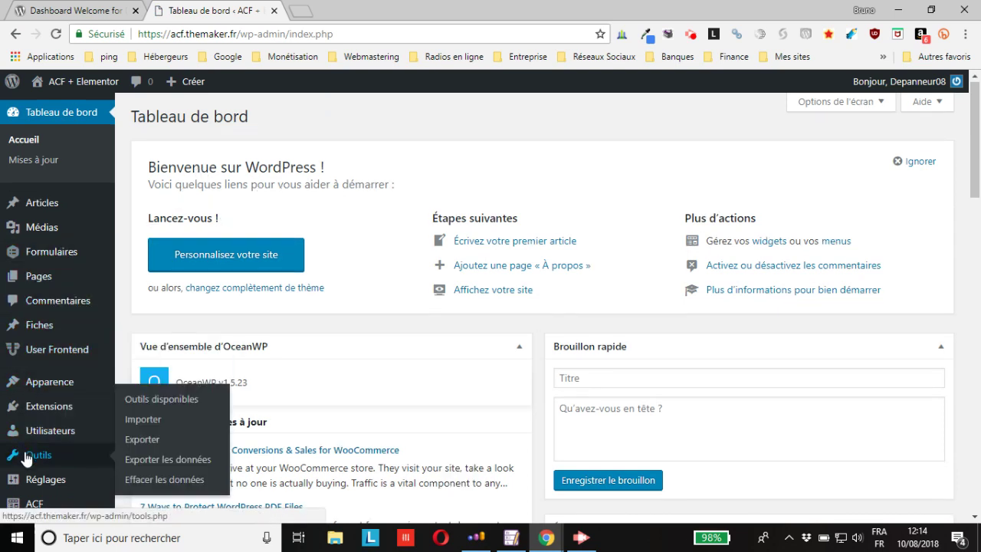
scroll(27, 458, down, 1)
mouse_move(35, 416)
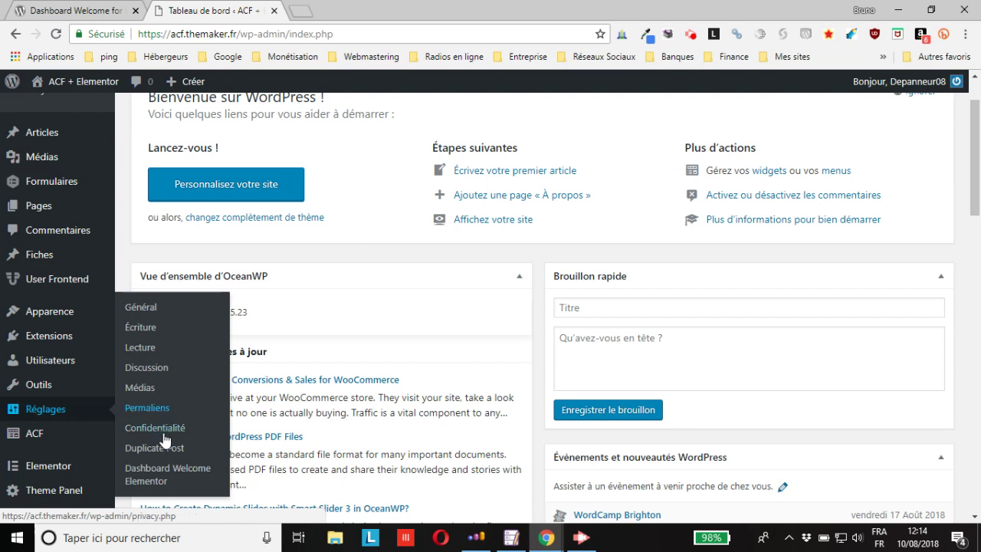
click(158, 479)
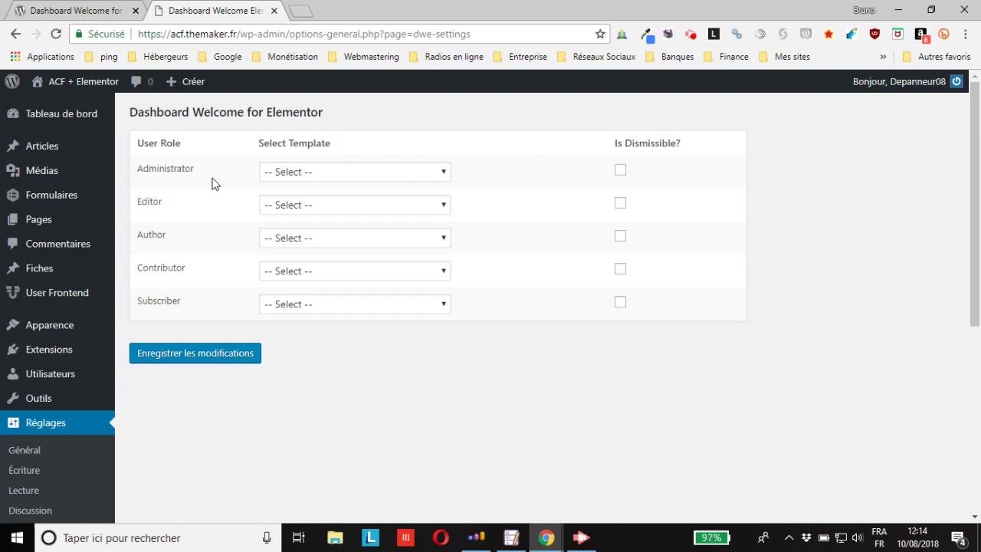
click(308, 174)
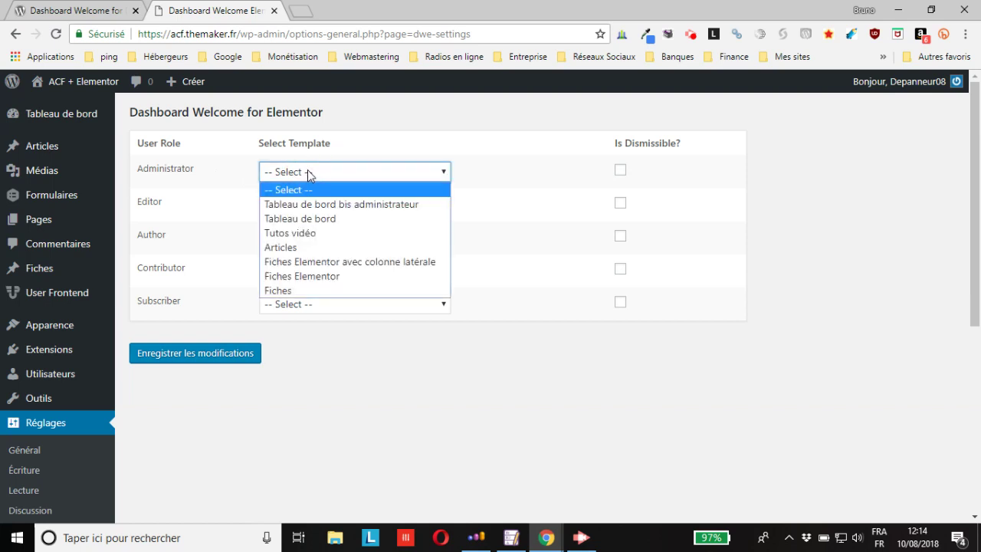
click(306, 204)
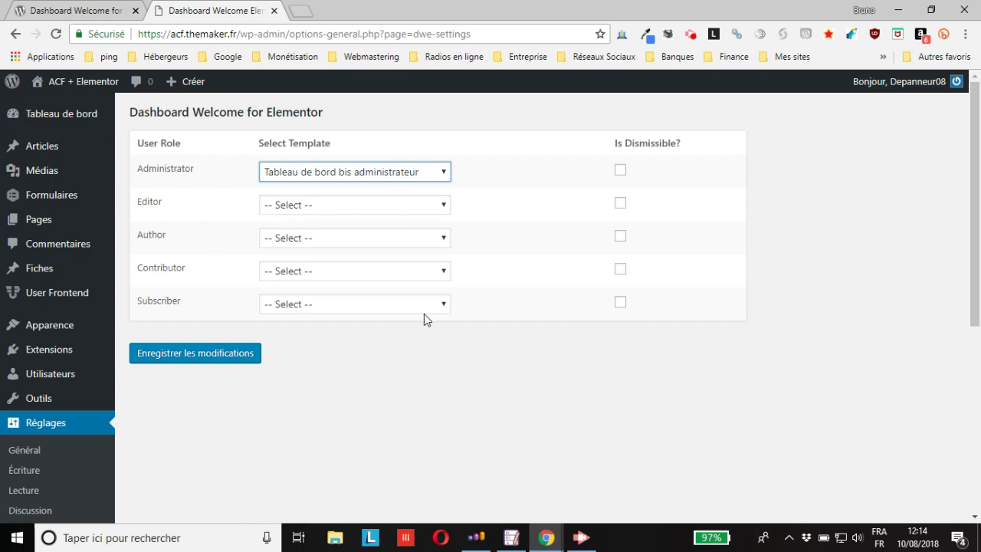
click(343, 209)
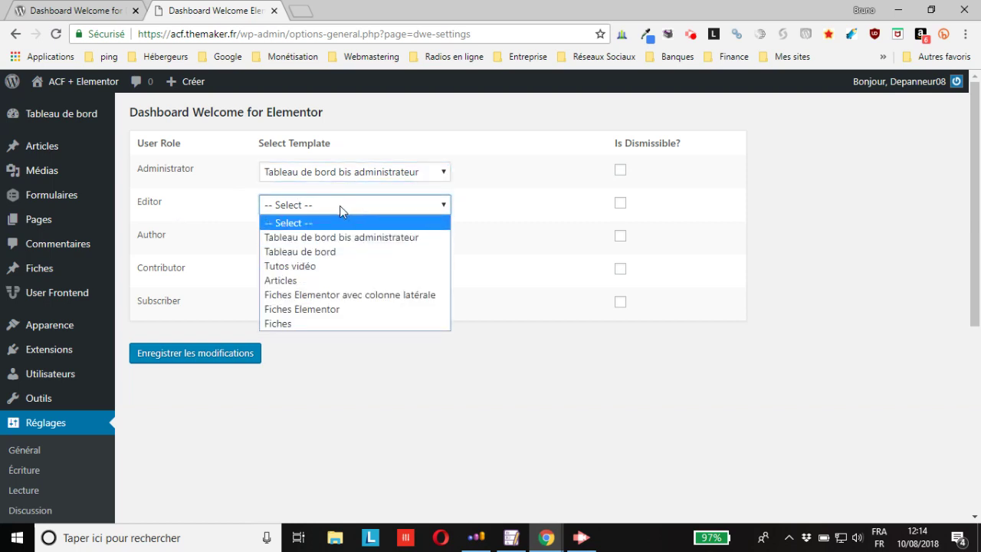
click(339, 206)
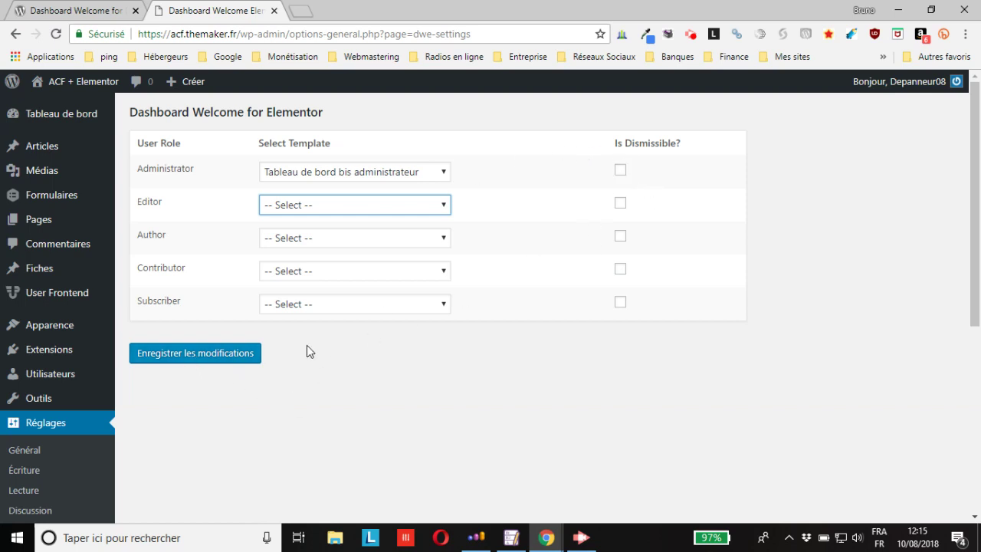
click(203, 360)
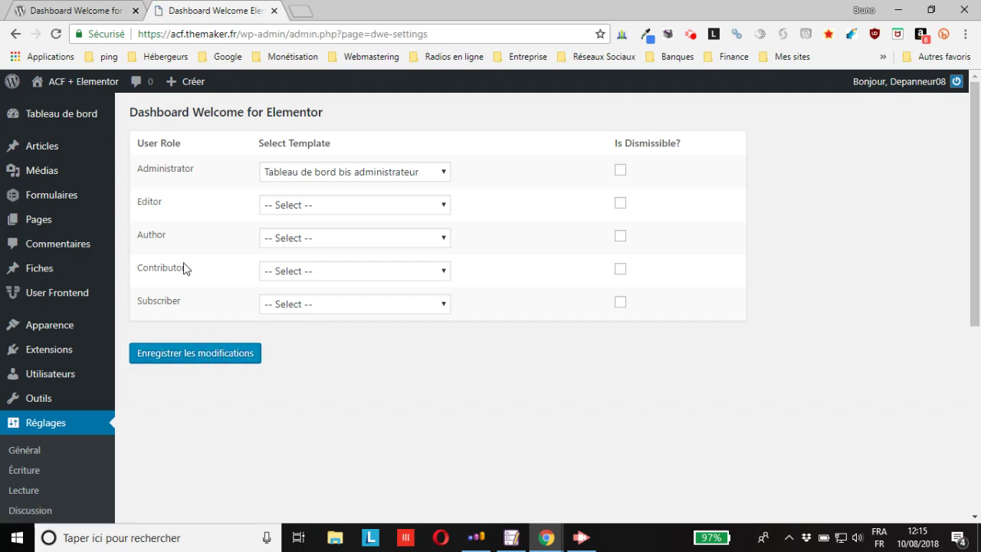
Step: Open the Tableau de bord in a separate browser tab and examine the custom welcome panel and the widgets below it
middle_click(48, 115)
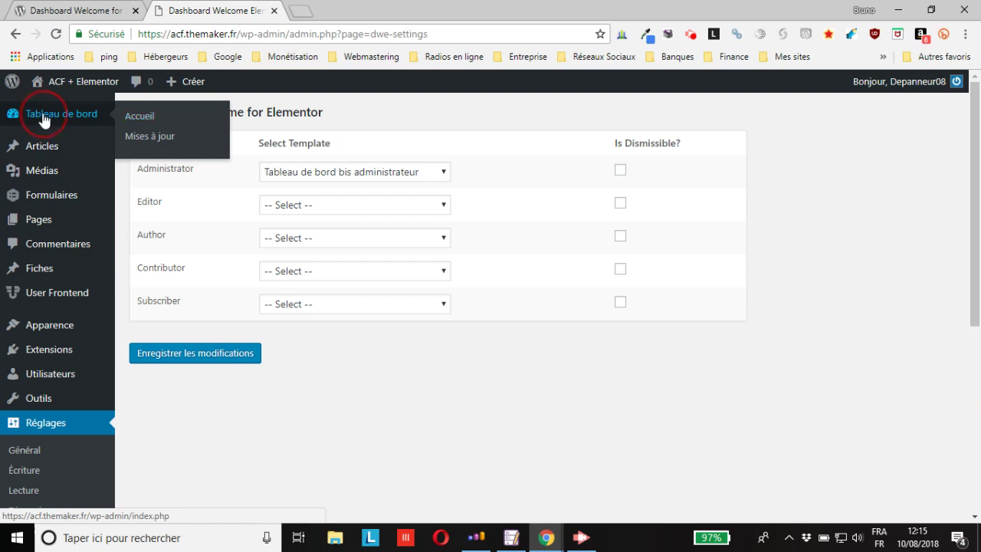
click(342, 11)
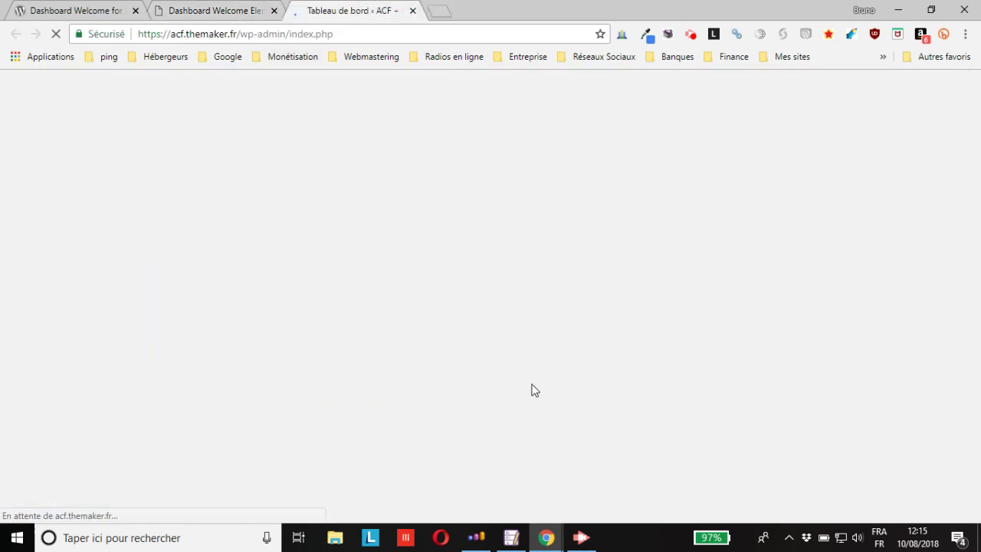
scroll(254, 293, down, 2)
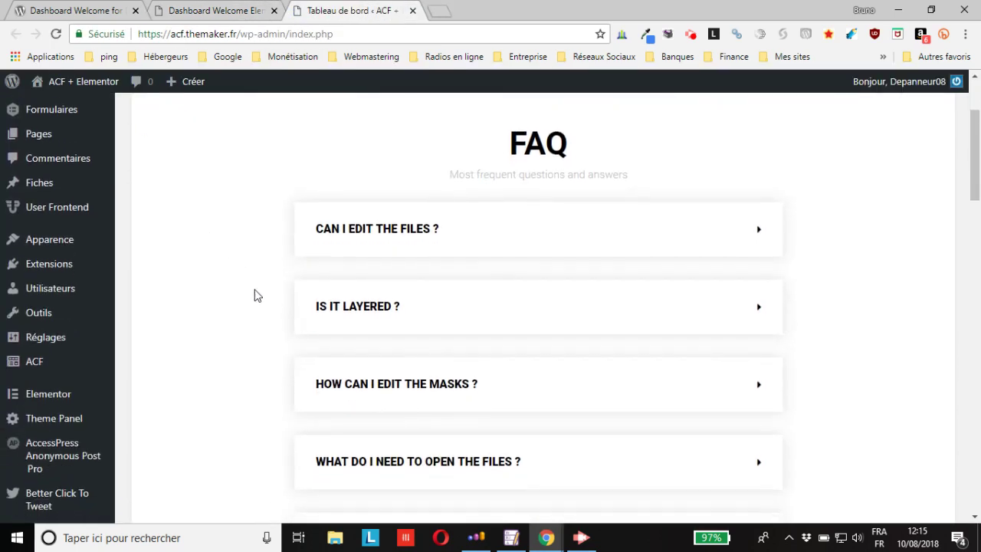
scroll(221, 227, up, 2)
scroll(687, 331, down, 4)
scroll(683, 324, down, 4)
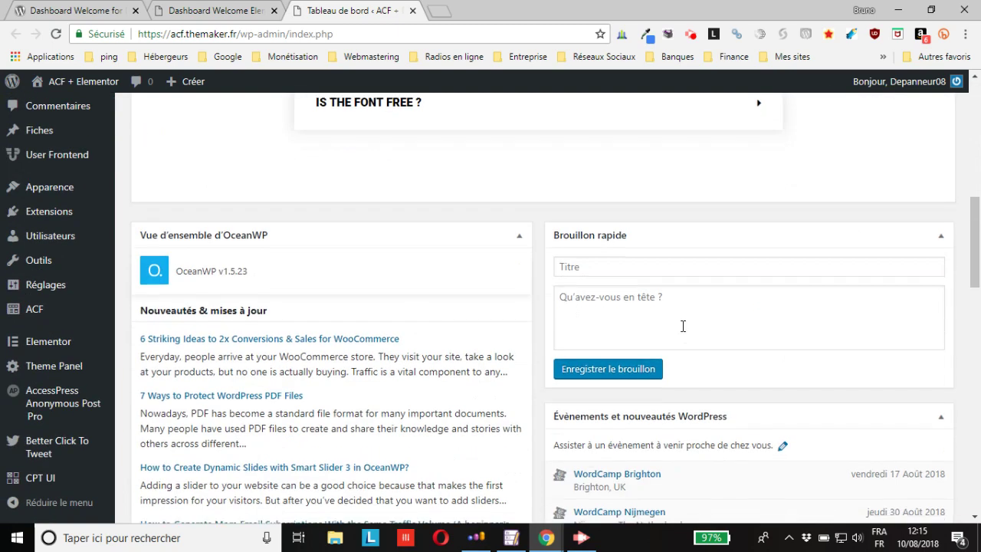
scroll(353, 373, up, 4)
scroll(331, 376, up, 4)
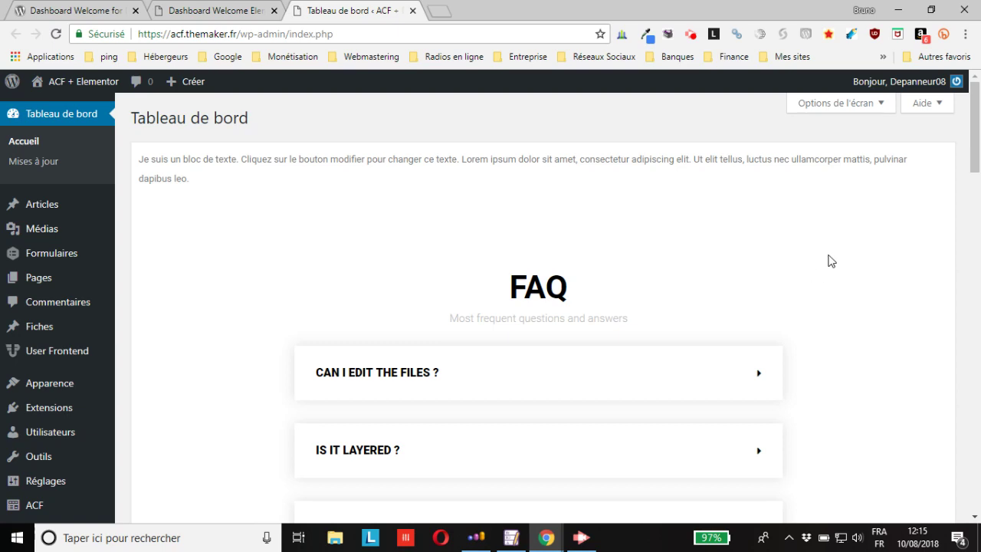
scroll(817, 284, down, 6)
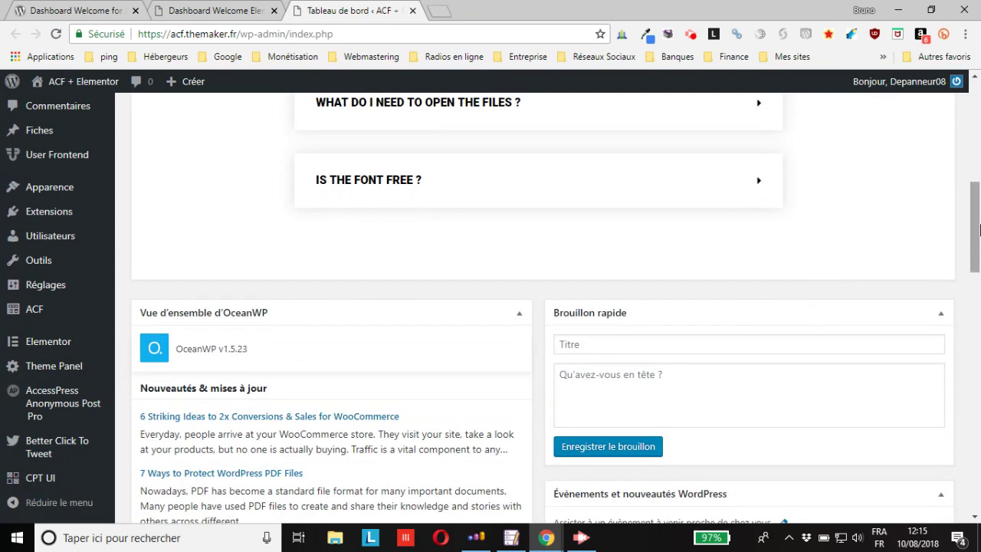
drag(979, 230, 979, 125)
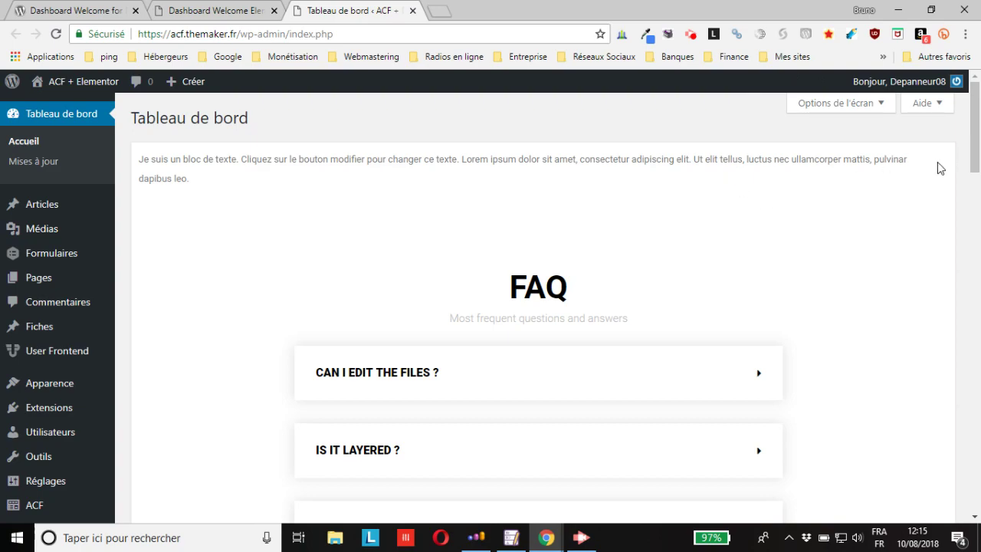
drag(979, 166, 979, 199)
Step: Return to the plugin settings, make the Administrator welcome panel dismissible and save the changes
click(206, 11)
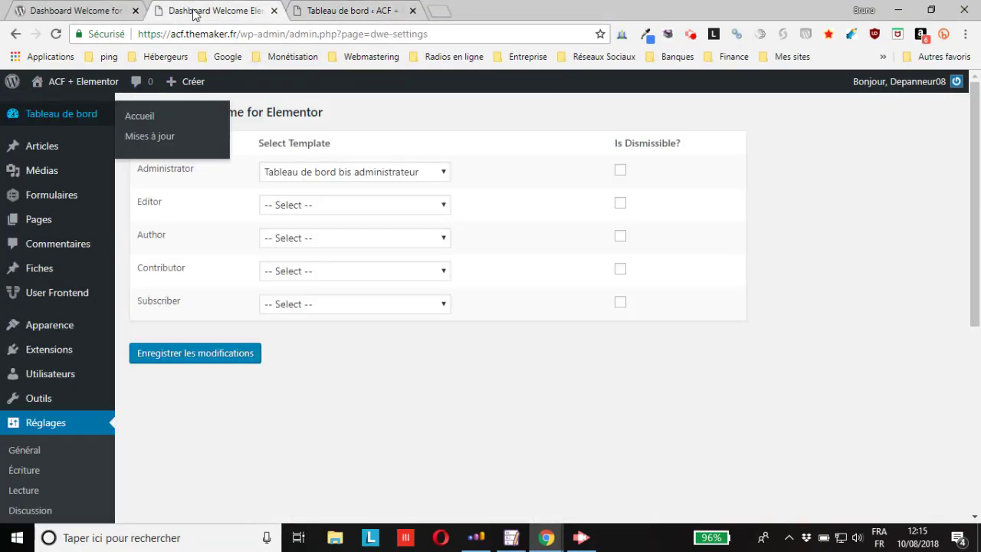
click(620, 170)
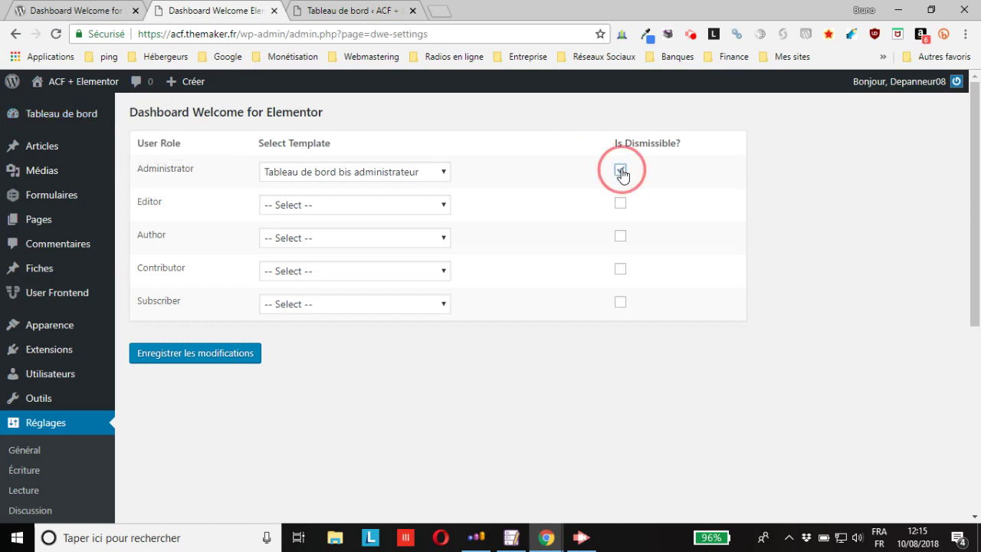
click(176, 357)
Step: Reload the Tableau de bord page and dismiss its custom FAQ welcome panel
click(370, 17)
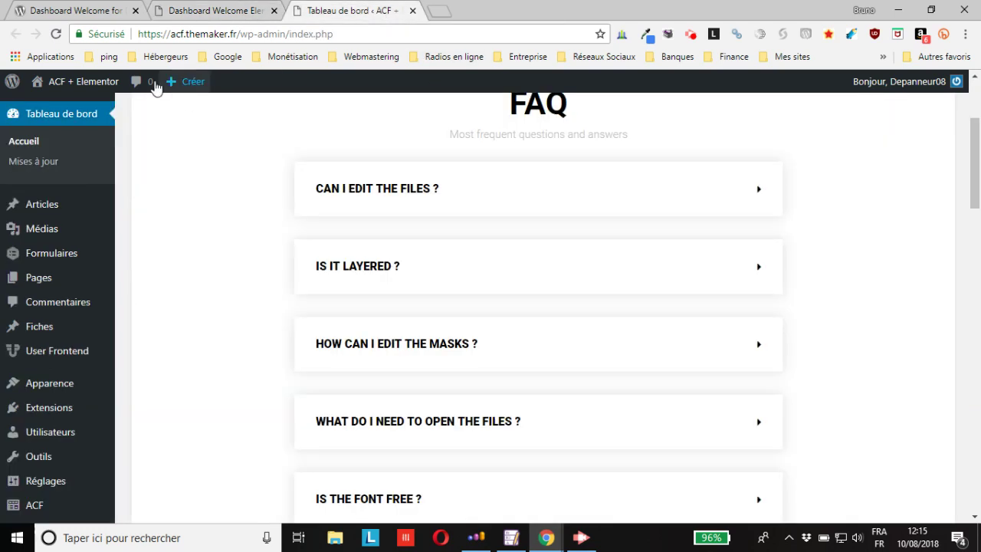
click(54, 35)
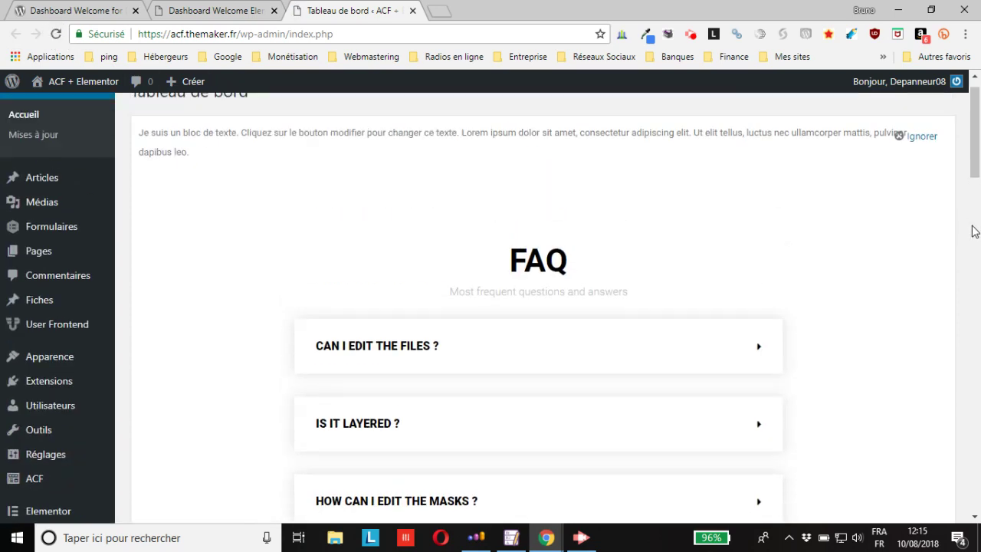
scroll(974, 232, up, 1)
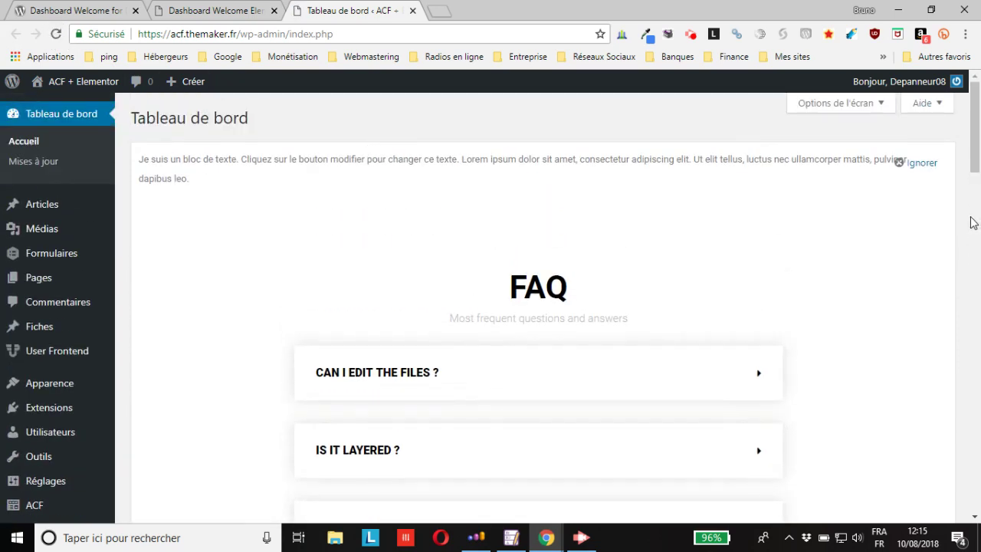
click(921, 162)
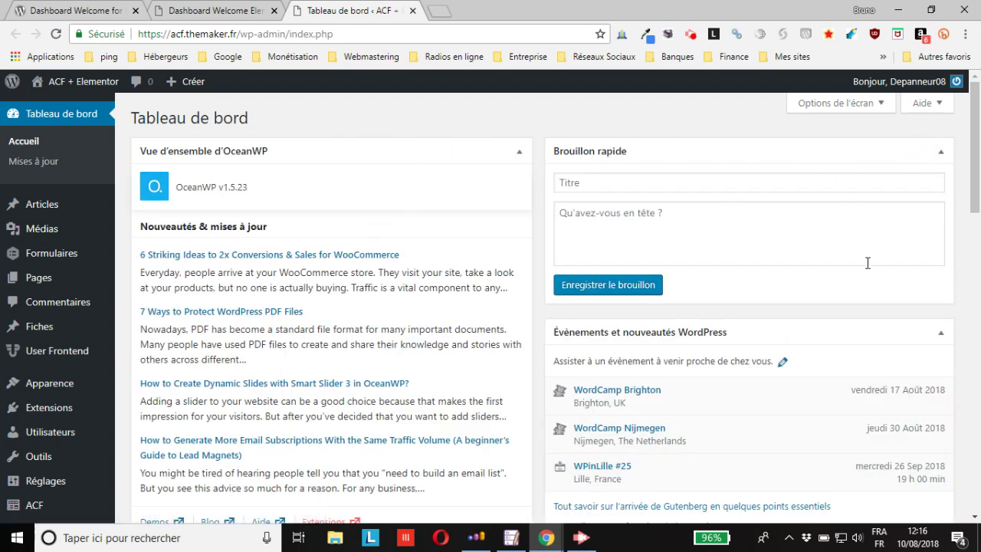
Step: Back in the plugin settings, select the Tableau de bord template for the Editor role
click(209, 8)
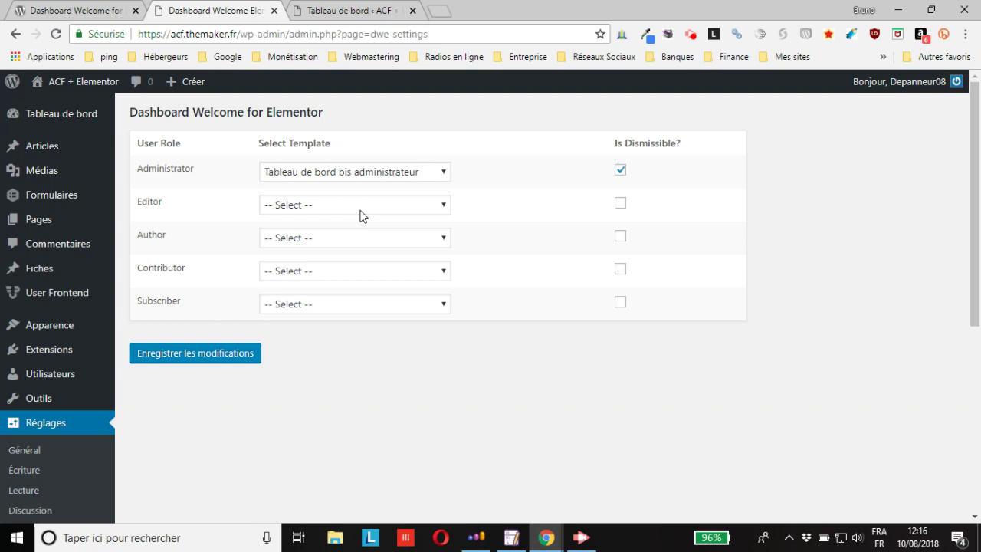
click(398, 207)
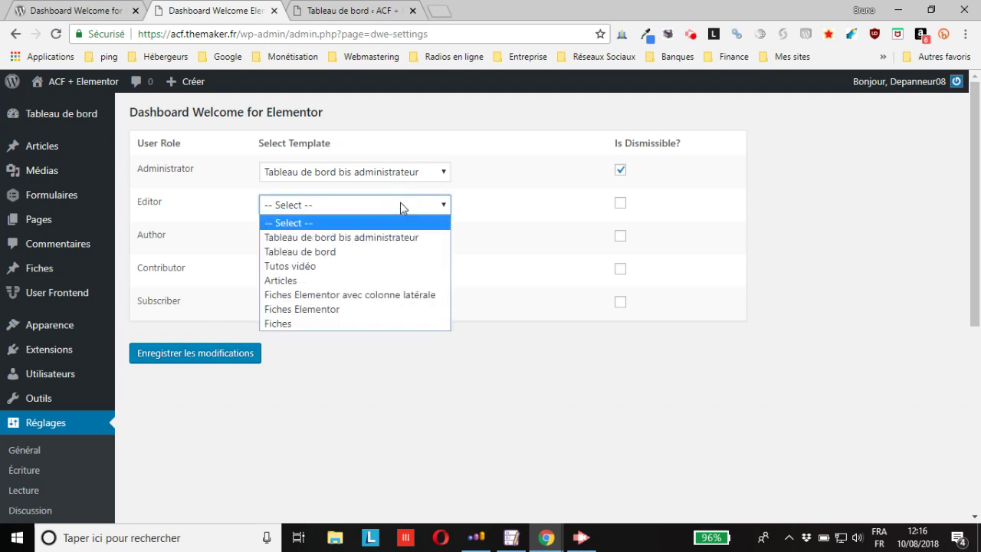
click(339, 251)
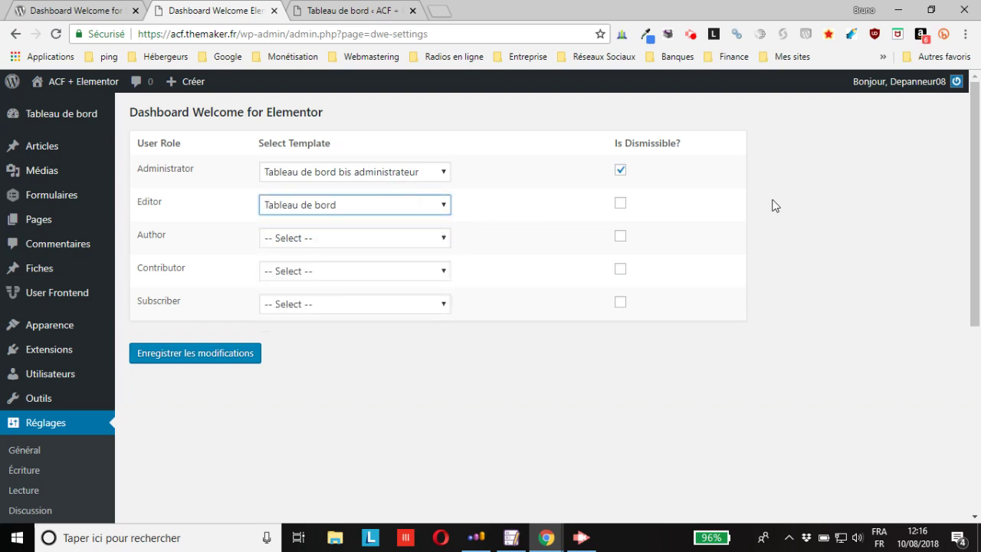